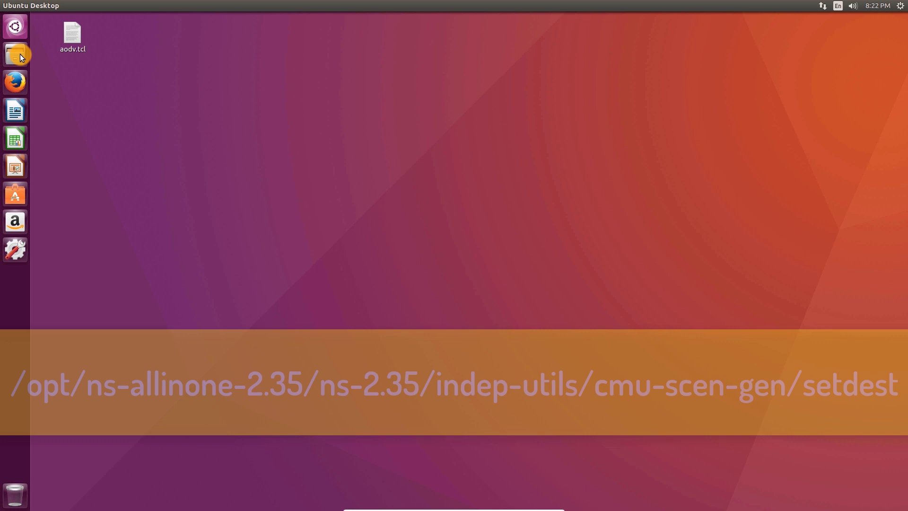
In Files, browse from Computer through opt, ns-allinone-2.35, ns-2.35, indep-utils, cmu-scen-gen to setdest
click(20, 54)
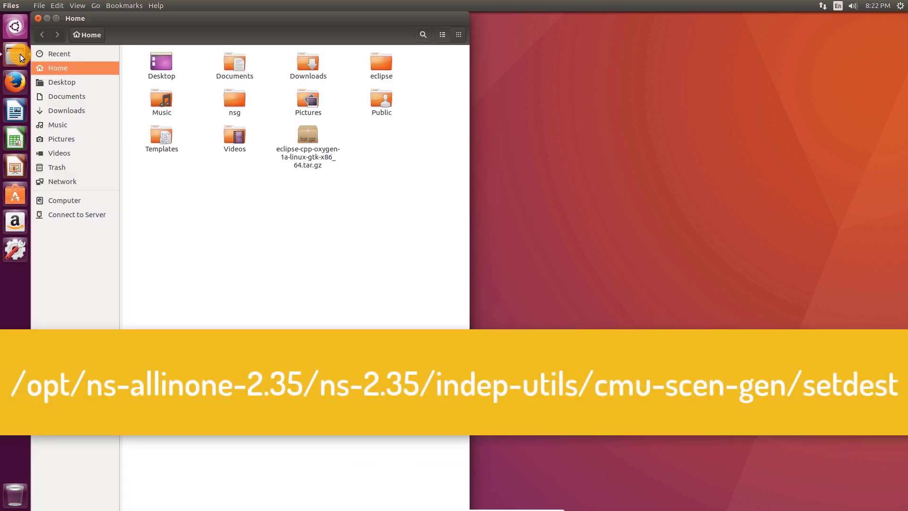
click(96, 197)
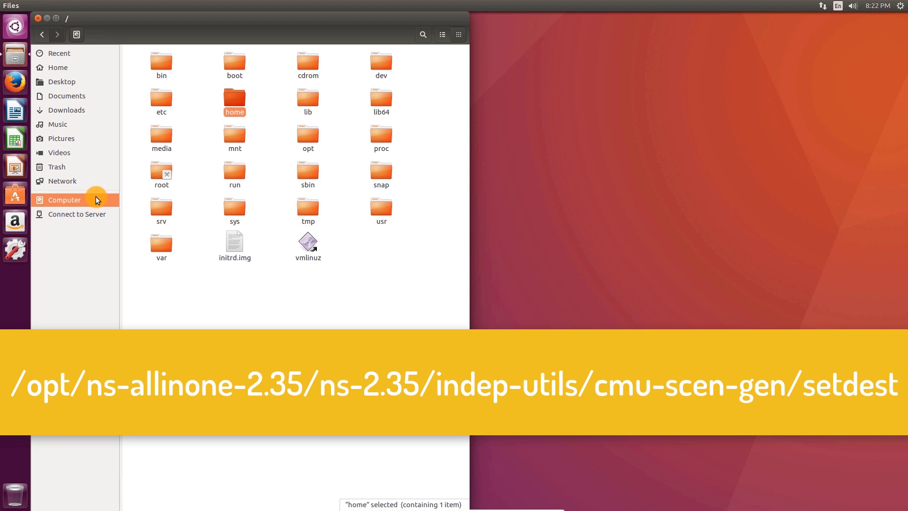
double_click(317, 135)
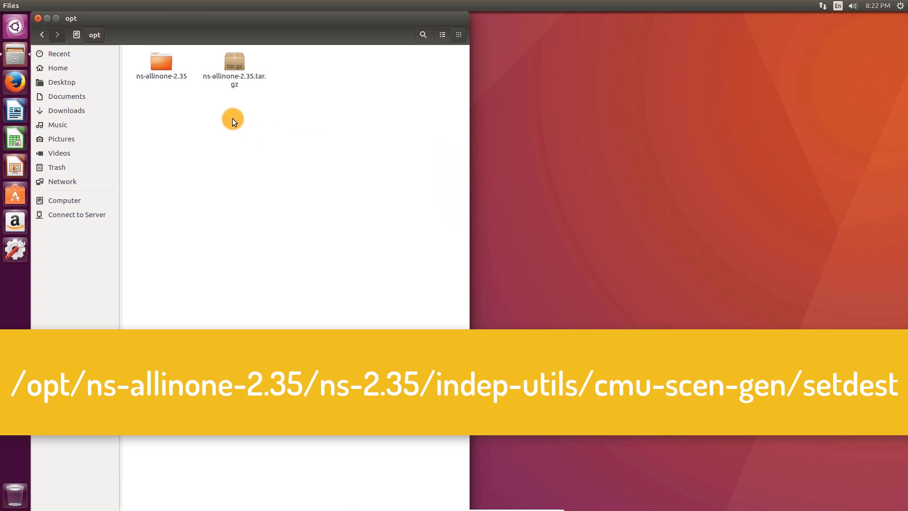
double_click(160, 61)
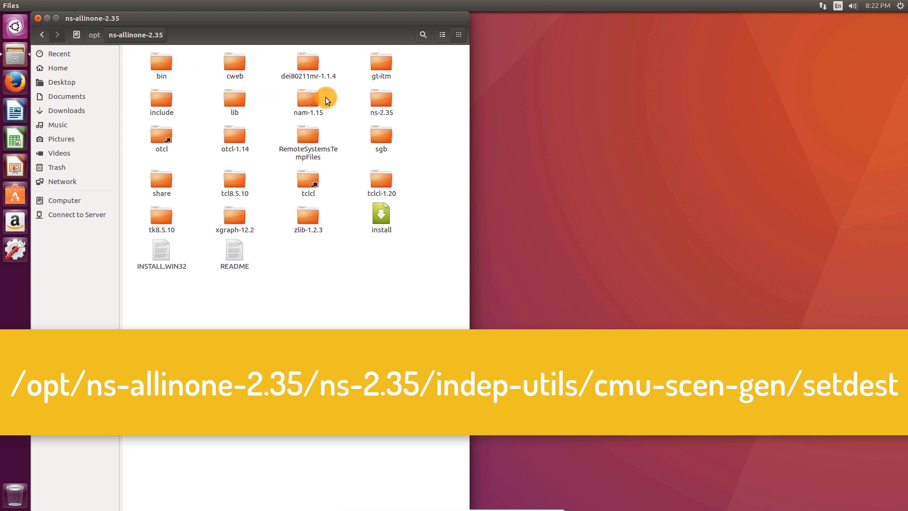
double_click(377, 97)
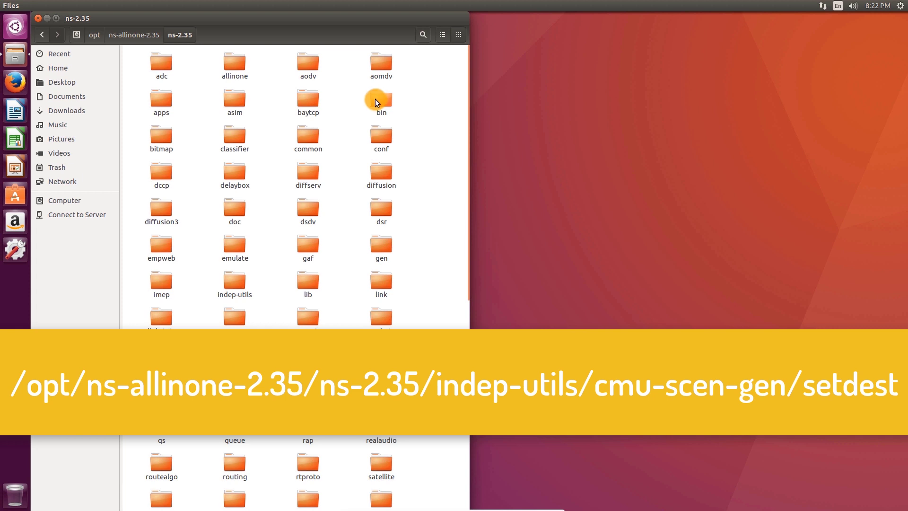
double_click(241, 280)
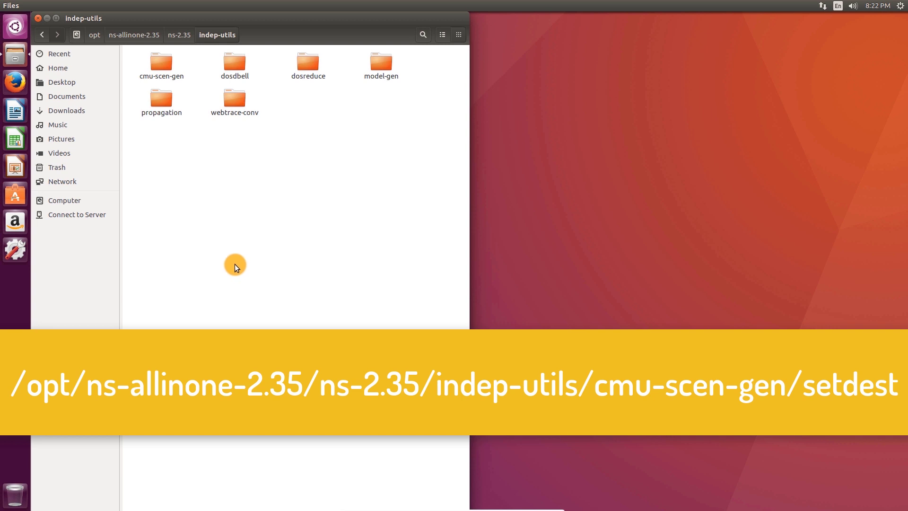
double_click(163, 59)
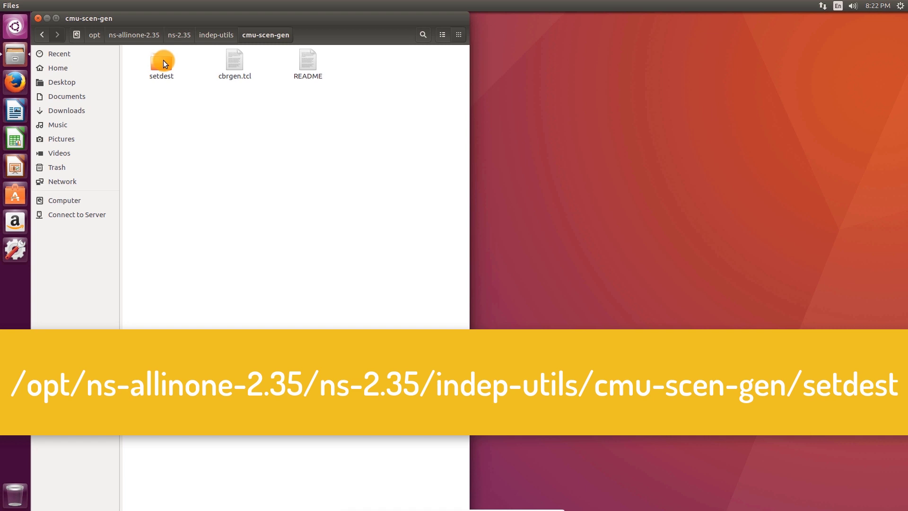
double_click(164, 62)
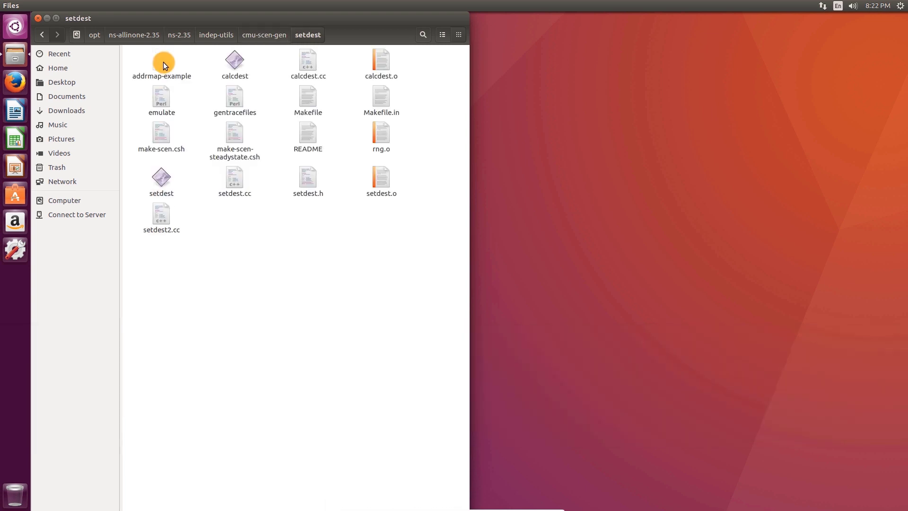
In a terminal opened in setdest, run setdest -v 2 -n 10 -m 10.0 -M 15.0 -t 10.0 -x 800 -y 800 > mob
right_click(299, 261)
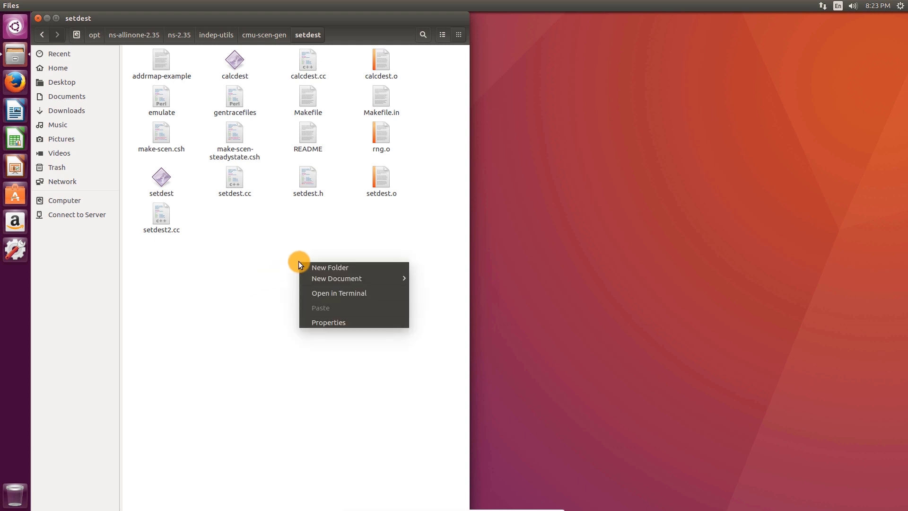
click(308, 294)
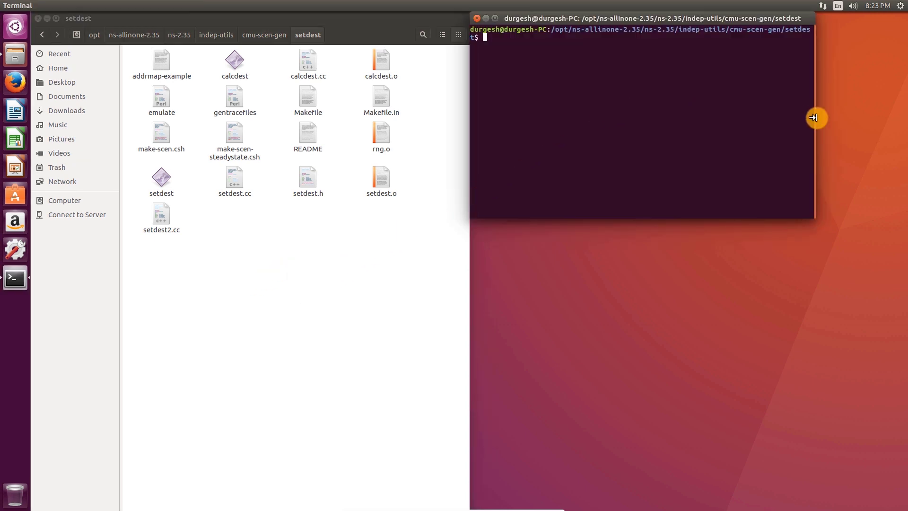
drag(814, 118, 901, 121)
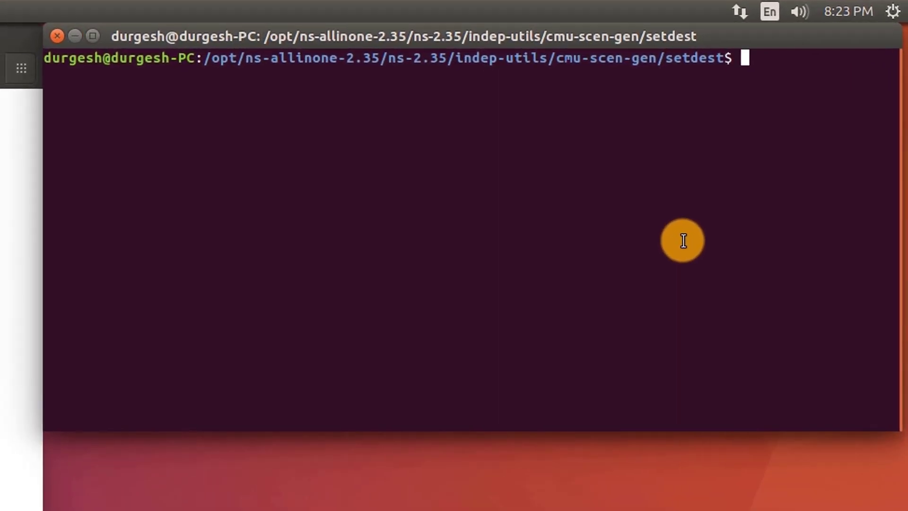
text(./)
text(setdest)
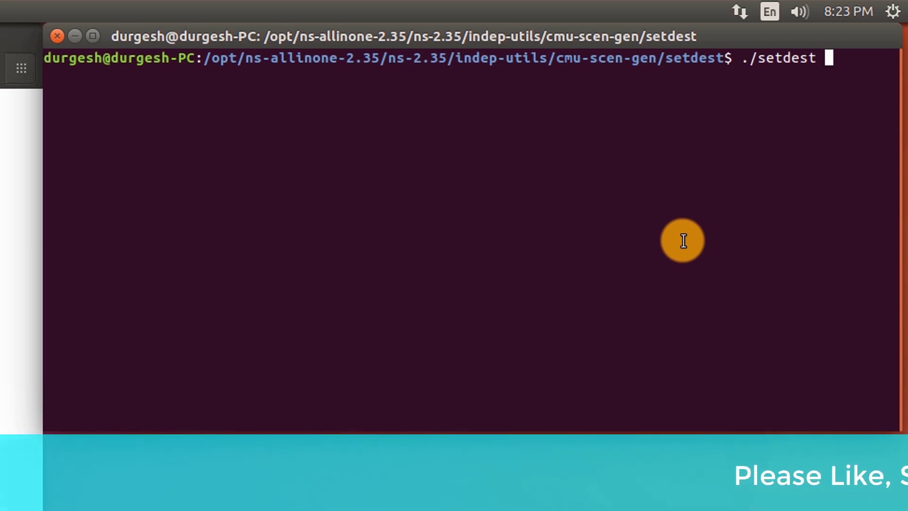
text( -)
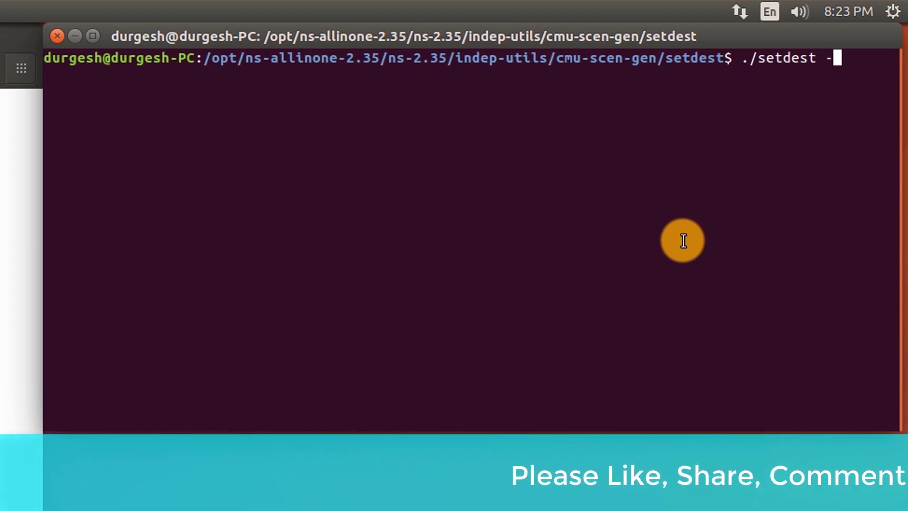
text(v)
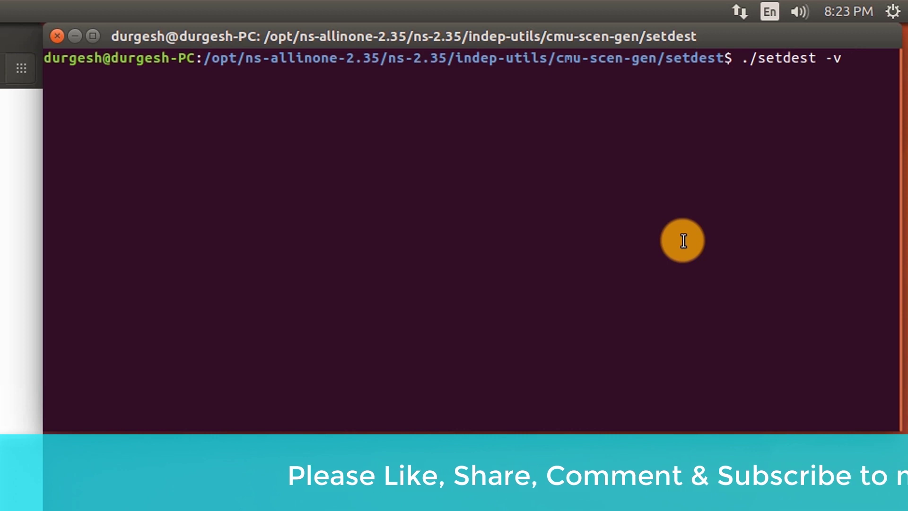
text( 2 )
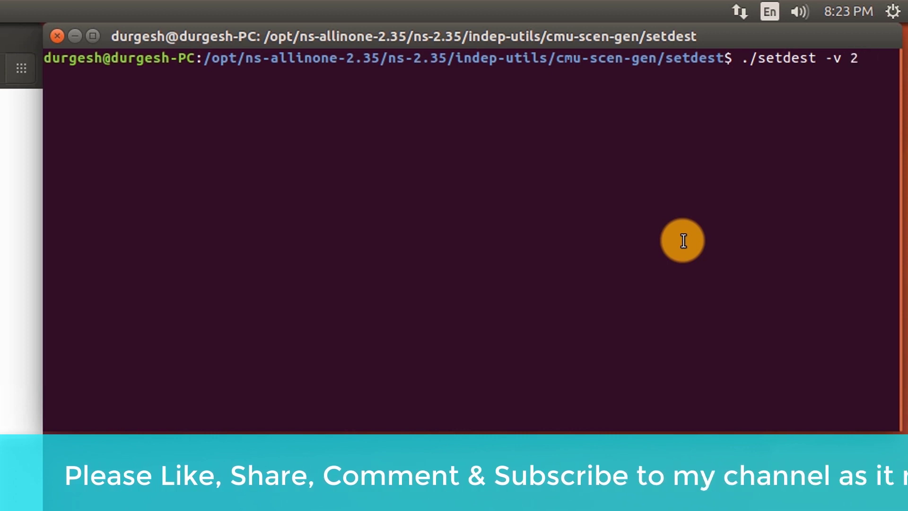
text(-n )
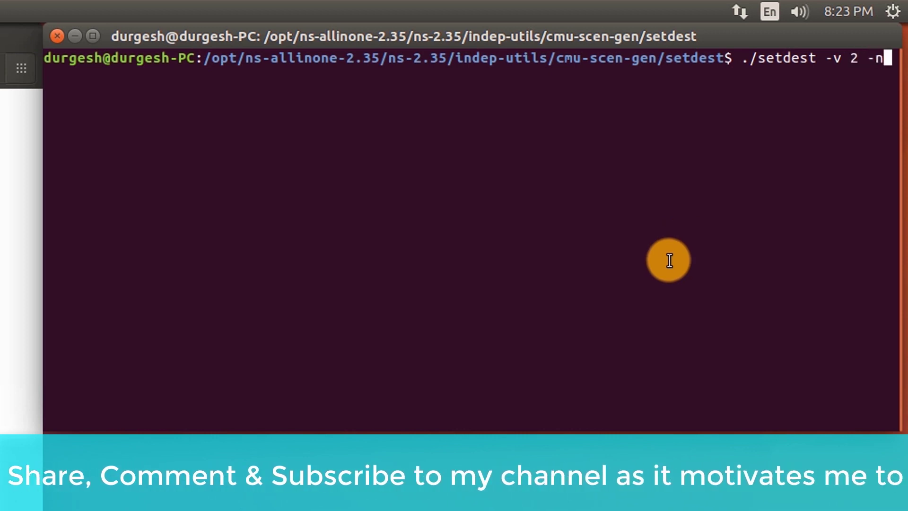
text(1)
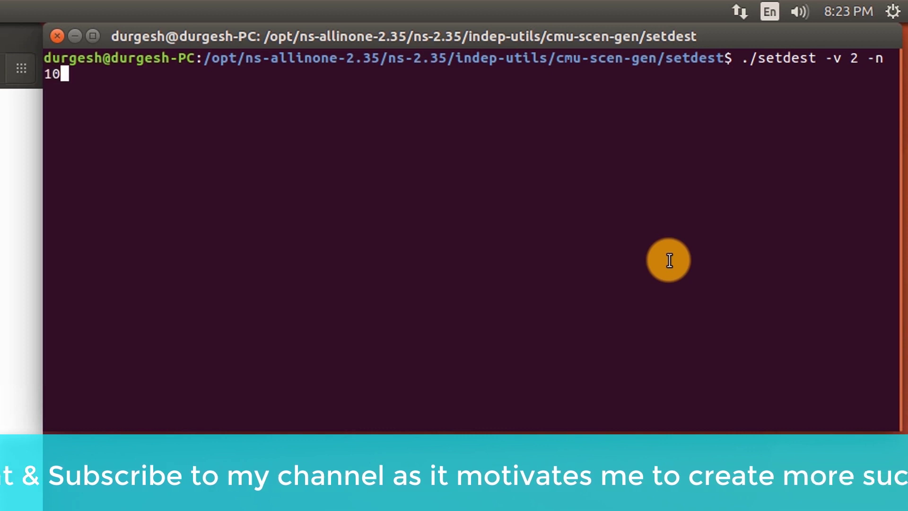
text(0)
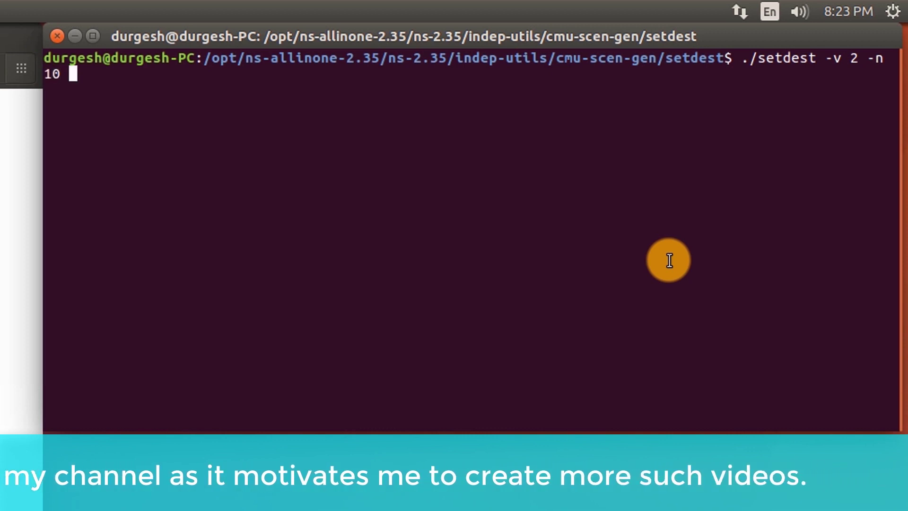
text( -m )
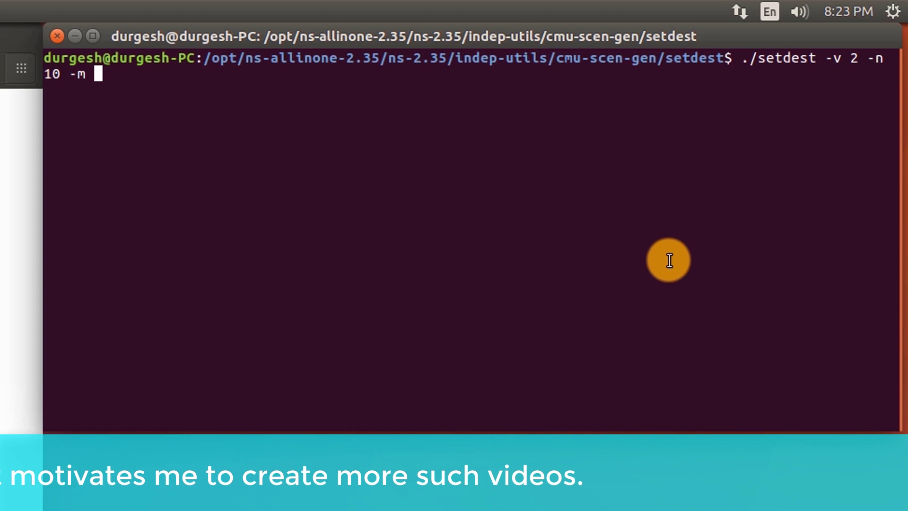
text(10.0)
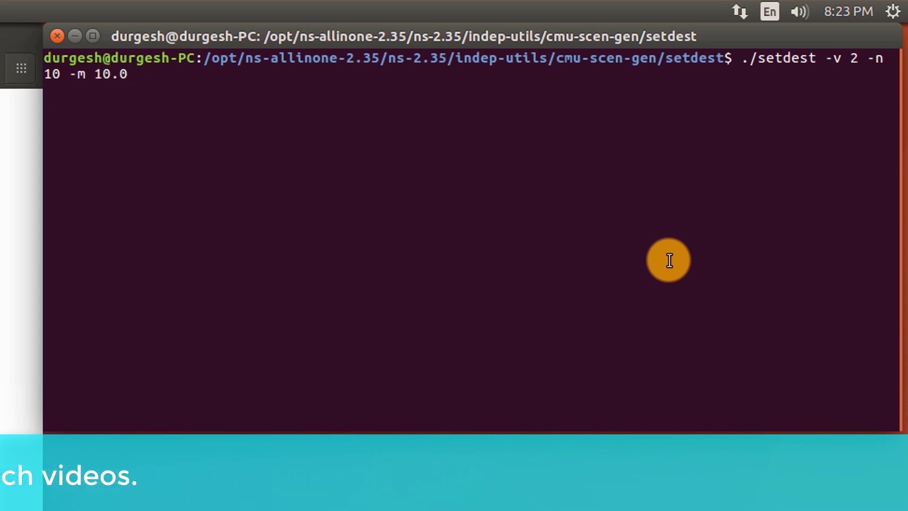
text( -M)
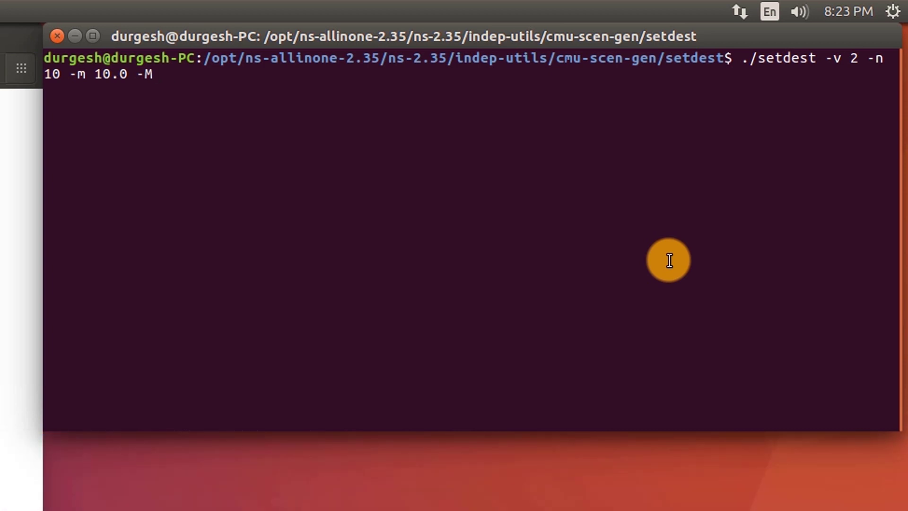
text( 1)
text(5.0 )
text(-t )
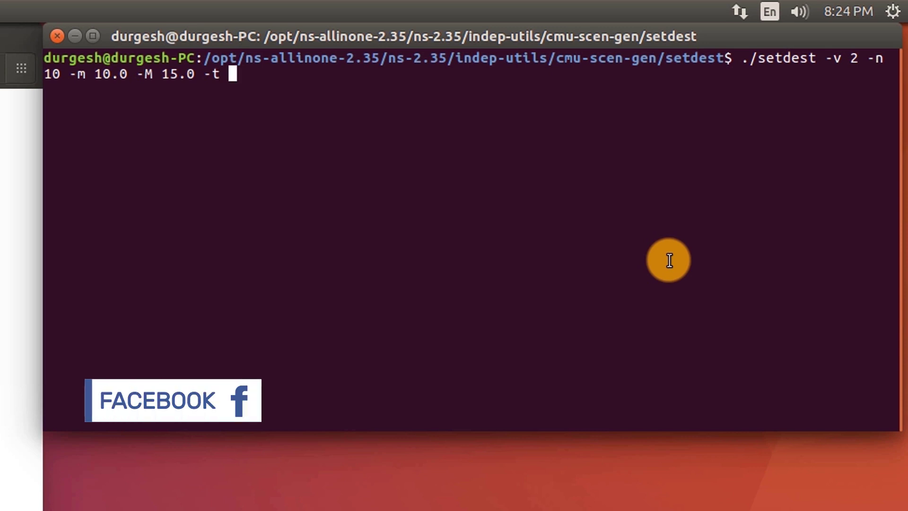
text(10)
text(.0 )
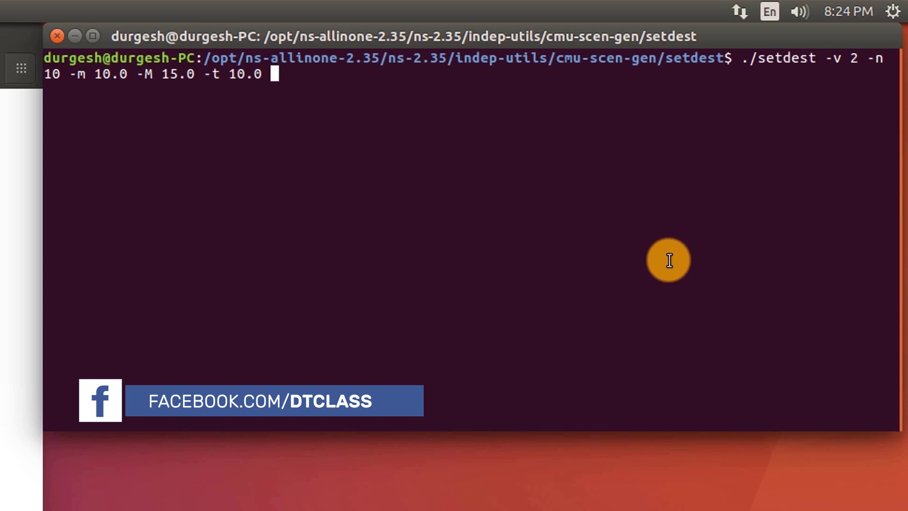
text(-)
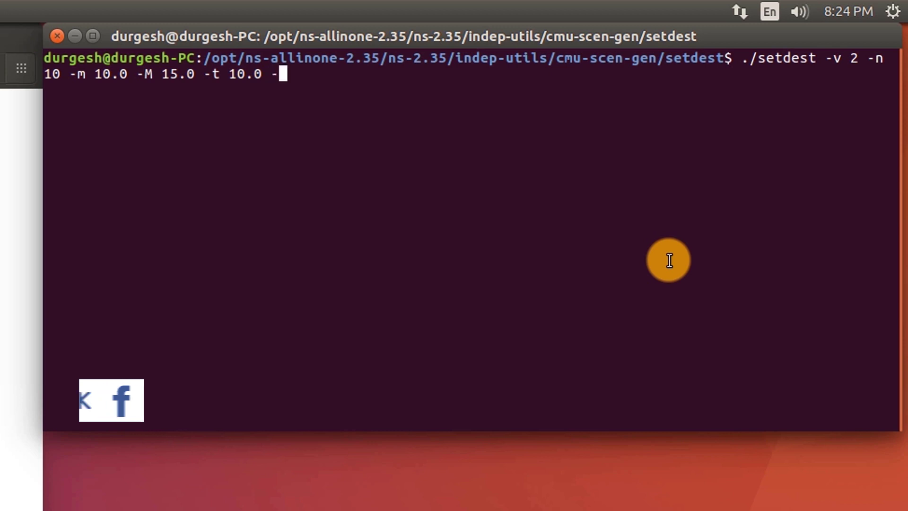
text(x 8)
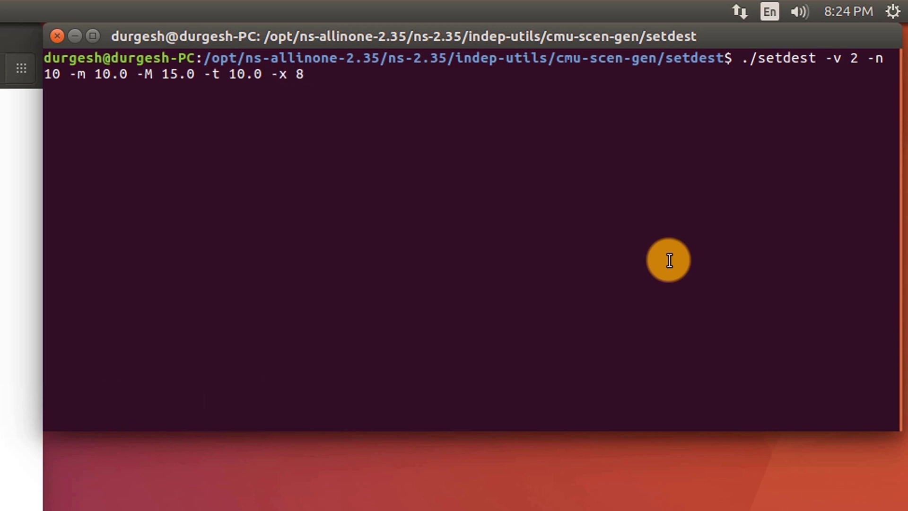
text(00)
text( -y )
text(800)
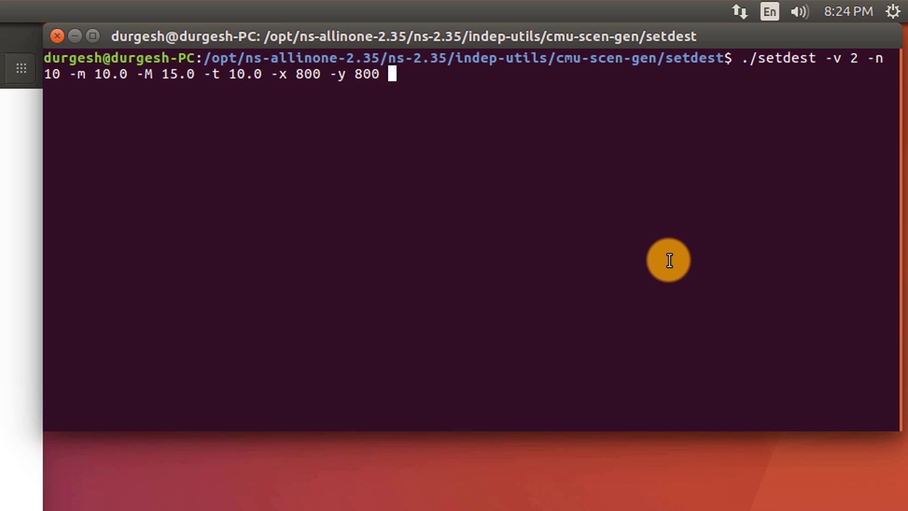
text( > )
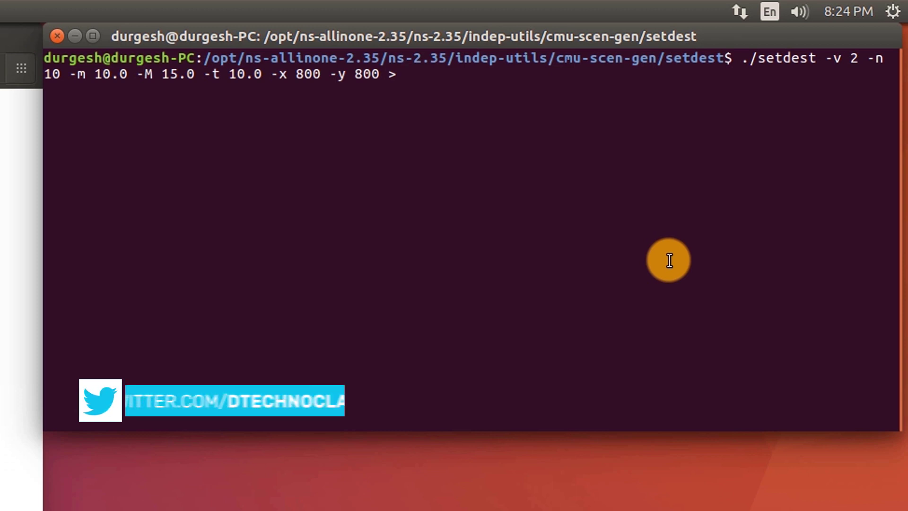
text(mob)
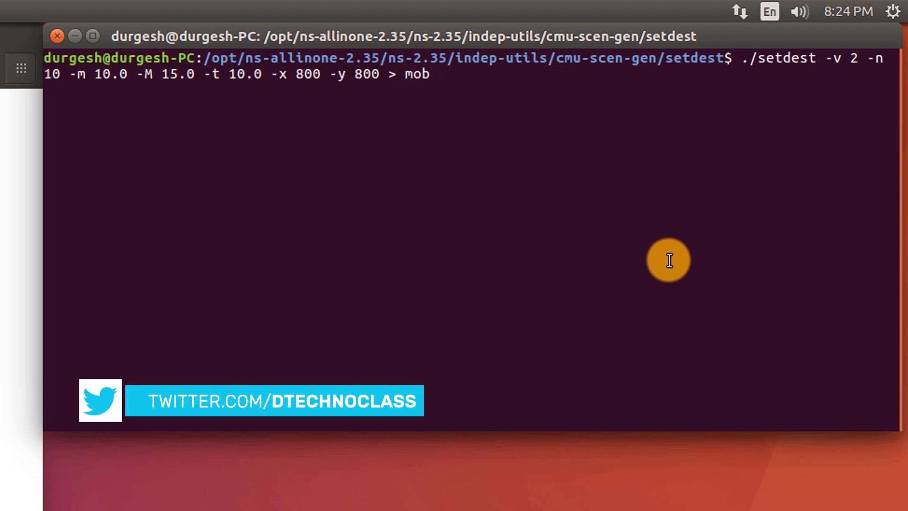
key(Return)
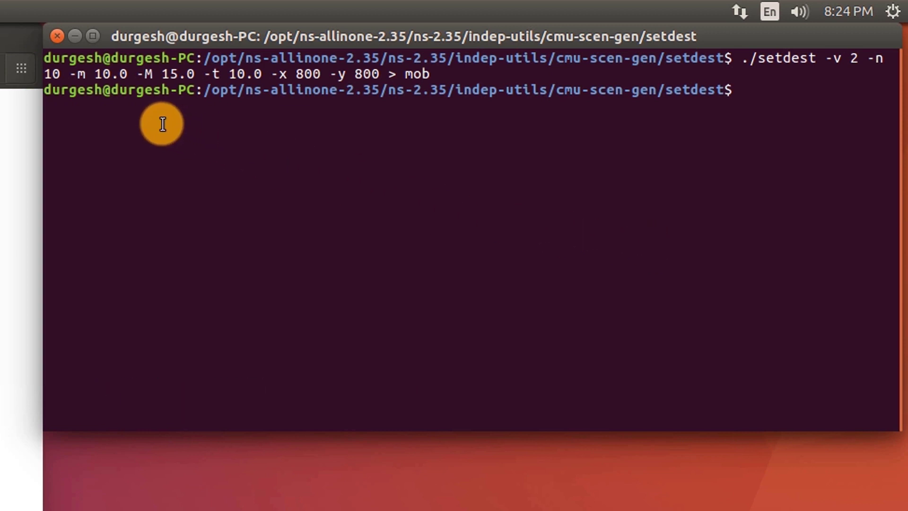
Close the terminal, review the generated mob file in gedit, then close gedit
click(54, 33)
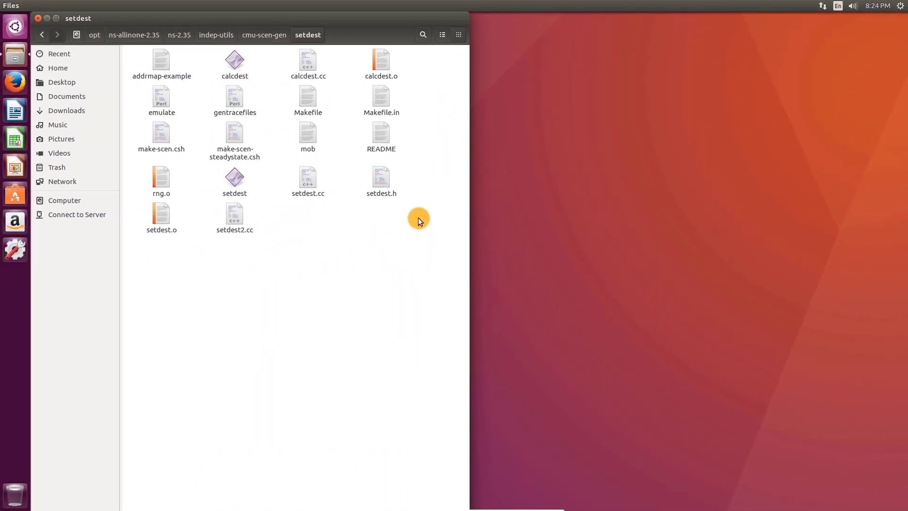
double_click(305, 132)
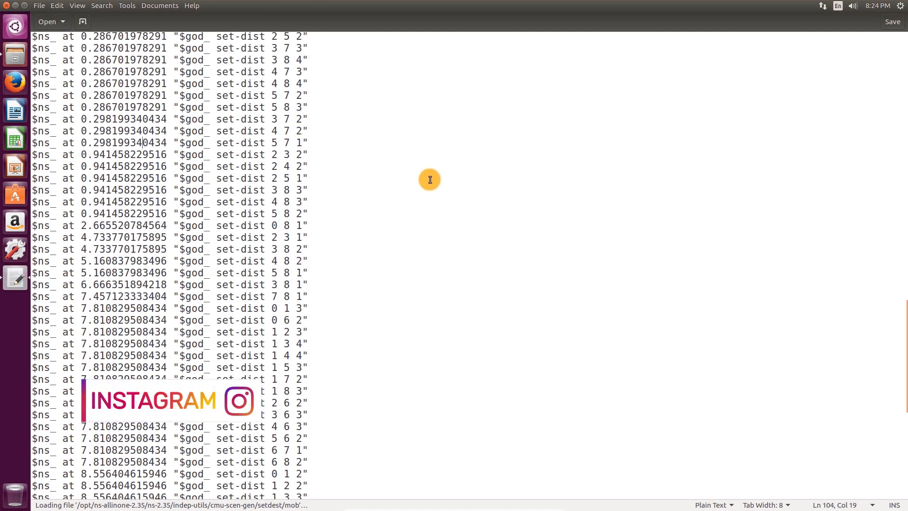
mouse_move(905, 341)
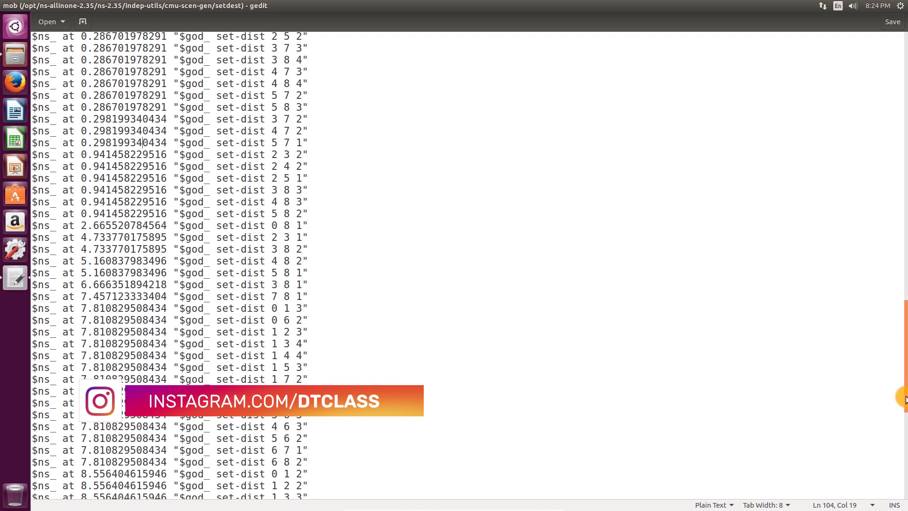
drag(899, 381, 896, 64)
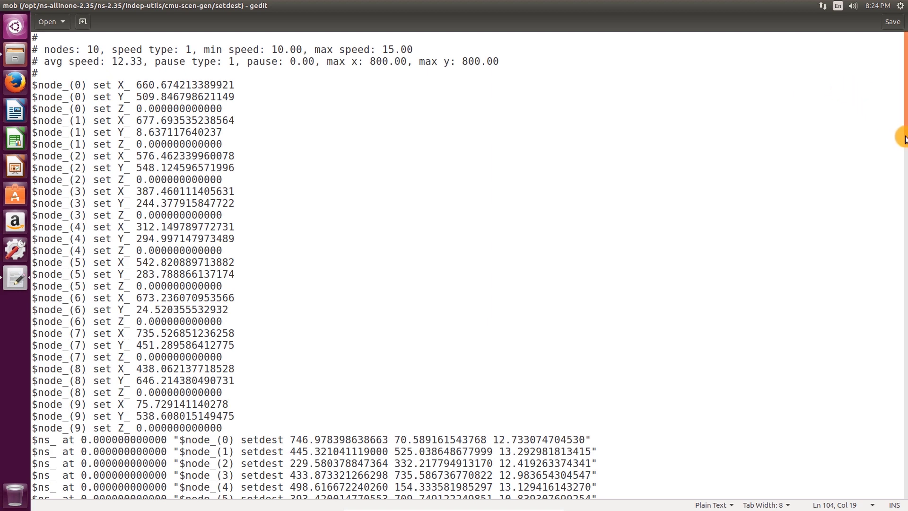
drag(906, 138, 905, 493)
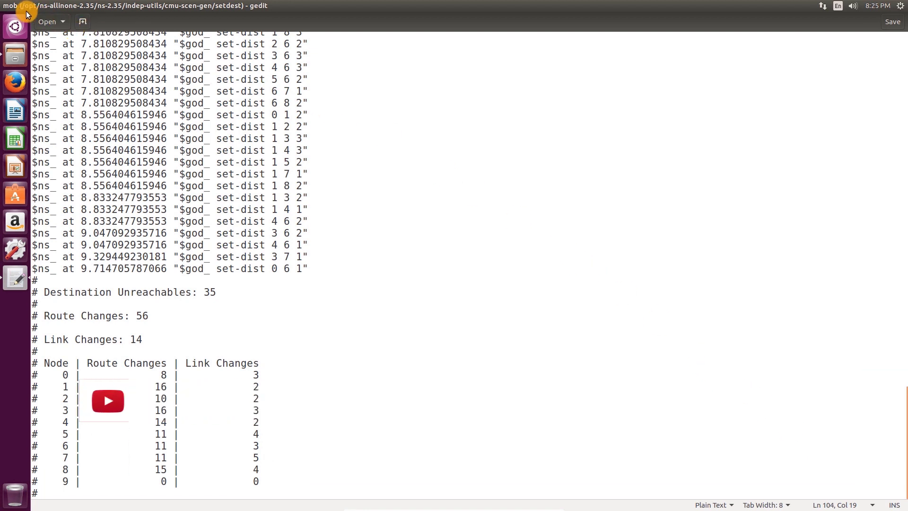
click(5, 6)
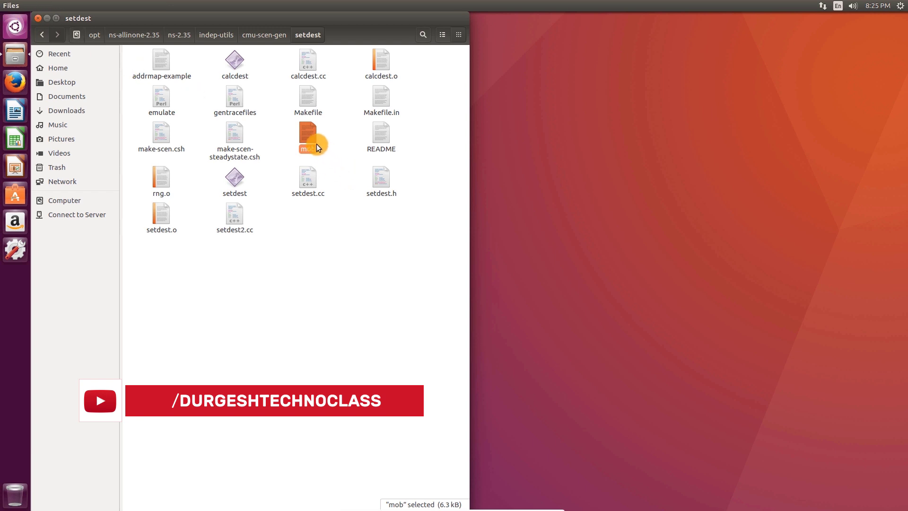
Move mob onto the Desktop beside aodv.tcl and close the Files window
drag(311, 137, 686, 171)
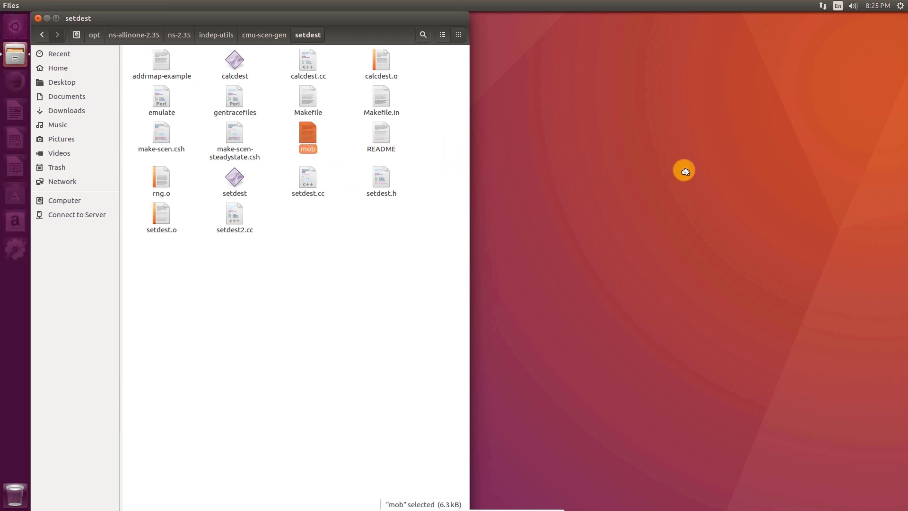
click(38, 18)
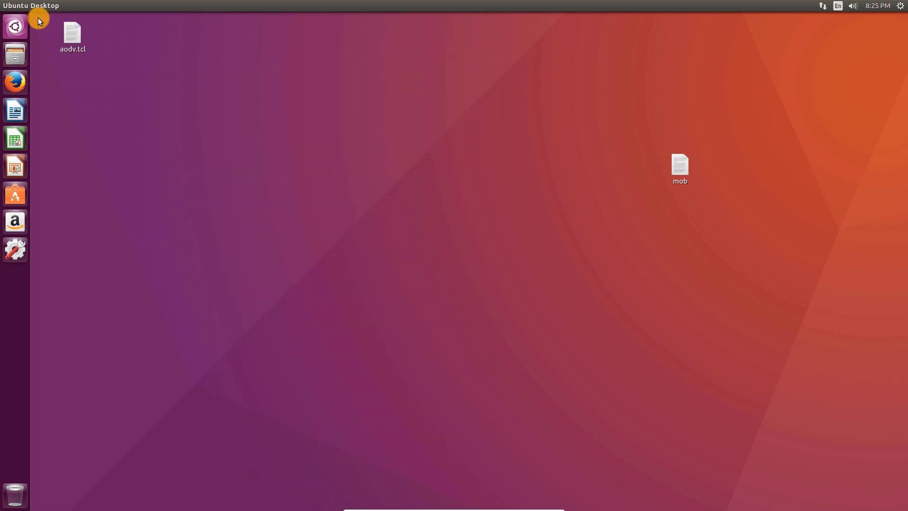
right_click(557, 147)
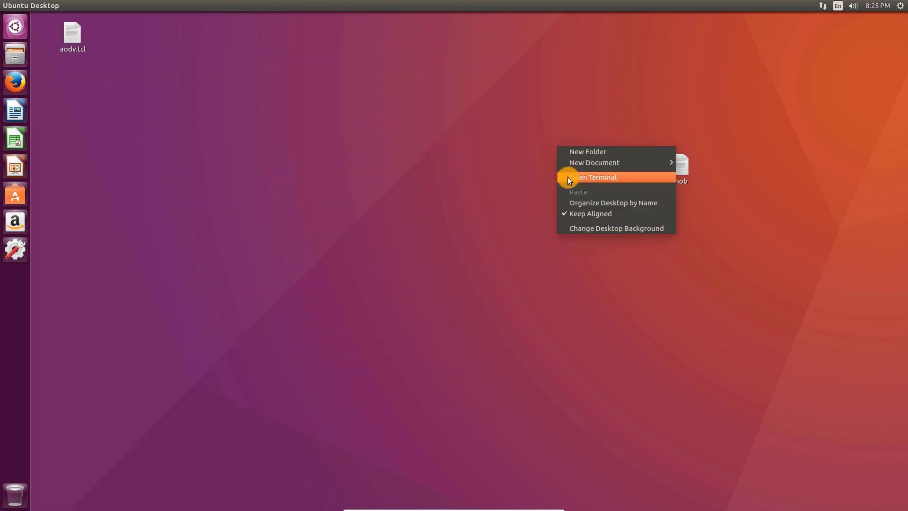
Open a terminal from the desktop and change into Desktop/ to run ns aodv.tcl
click(568, 179)
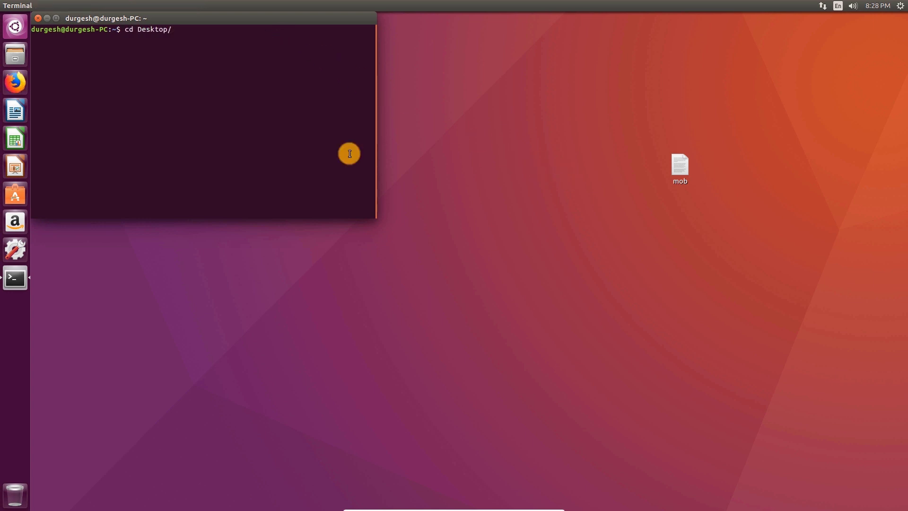
key(Return)
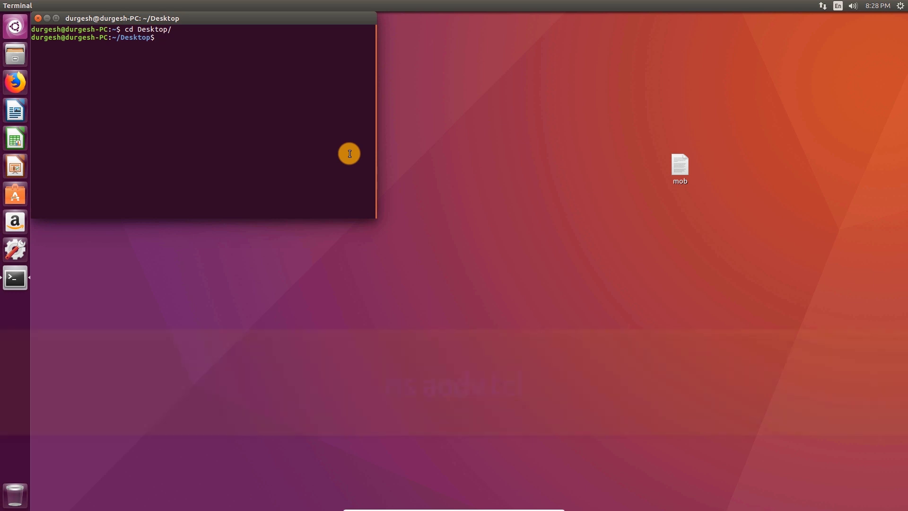
text(ns aodv.tcl)
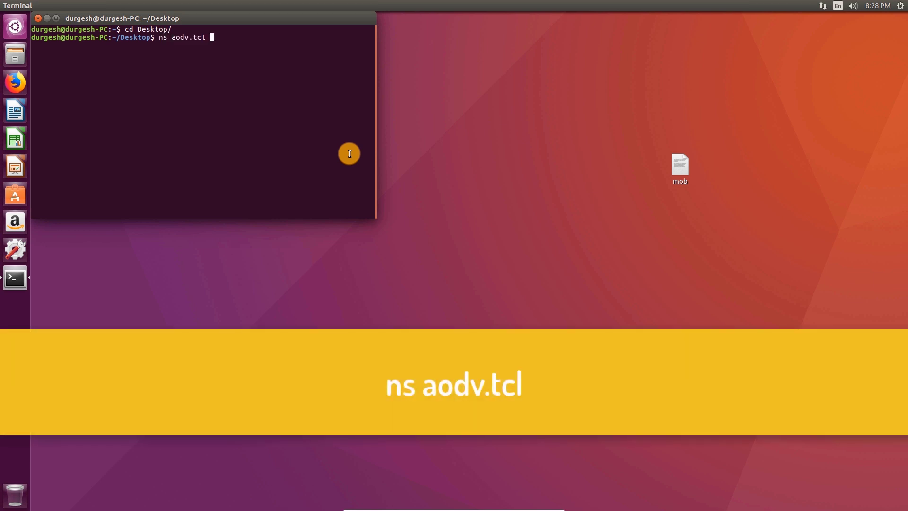
Run ns aodv.tcl, maximize the NAM window and play the ten-node animation forward
key(Return)
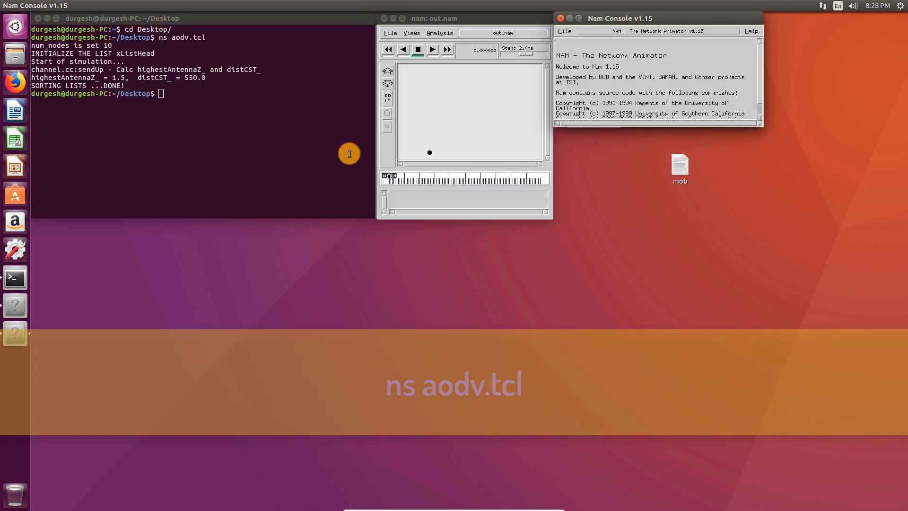
double_click(468, 21)
click(575, 36)
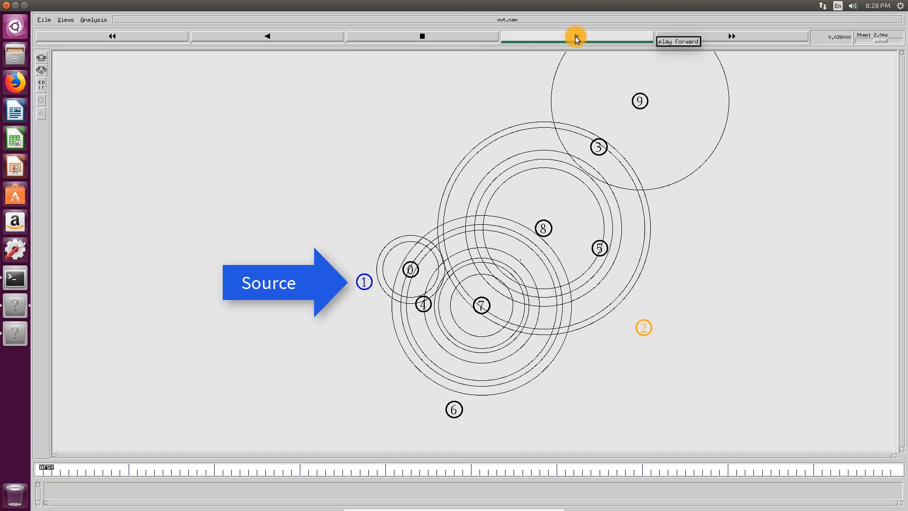